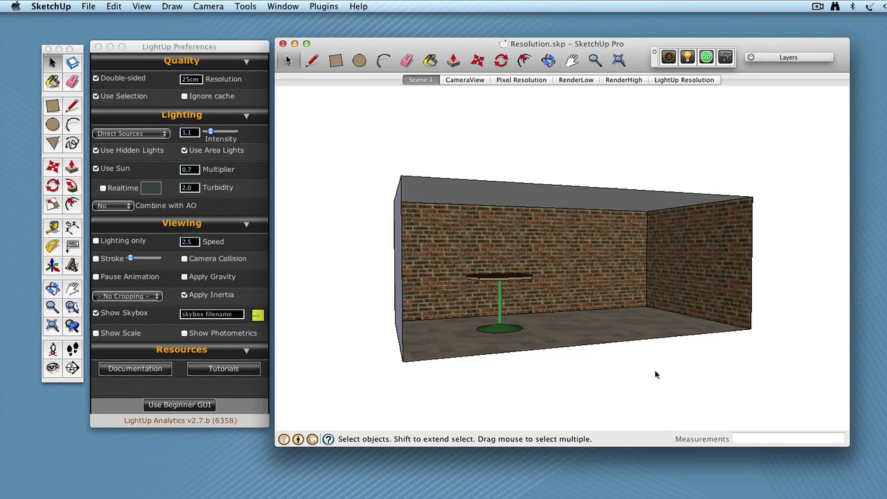
Orbit the brick room to bring its left outer wall into view
{"action": "middle_click_drag", "start_coordinate": [613, 345], "coordinate": [634, 357]}
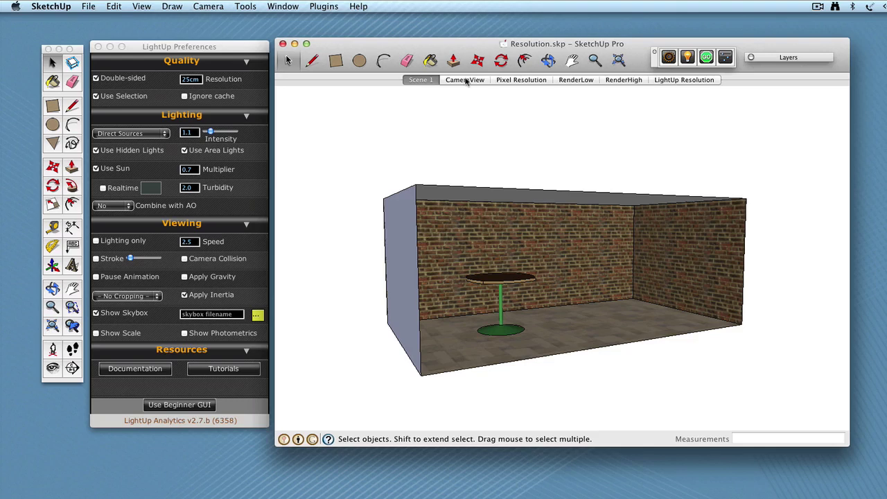
Show the CameraView scene and orbit to face the camera frustum head-on, then return to Select
{"action": "left_click", "coordinate": [466, 80]}
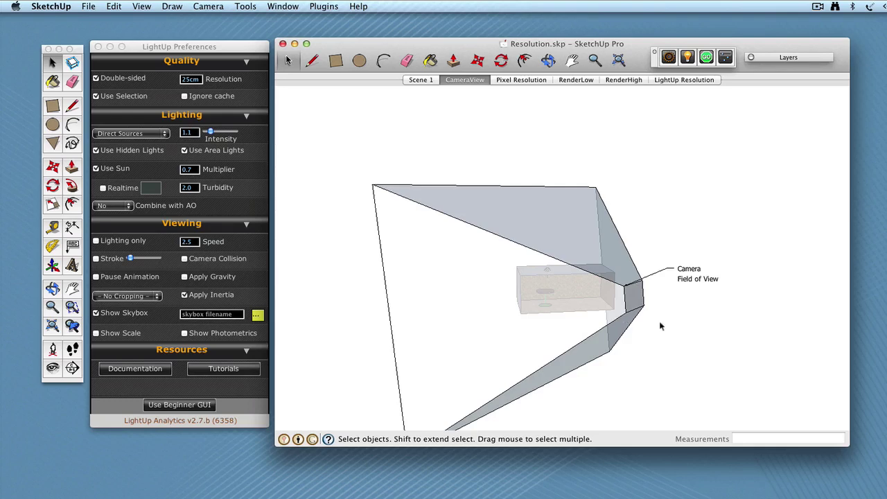
{"action": "key", "text": "o"}
{"action": "left_click_drag", "start_coordinate": [623, 327], "coordinate": [519, 317]}
{"action": "key", "text": "space"}
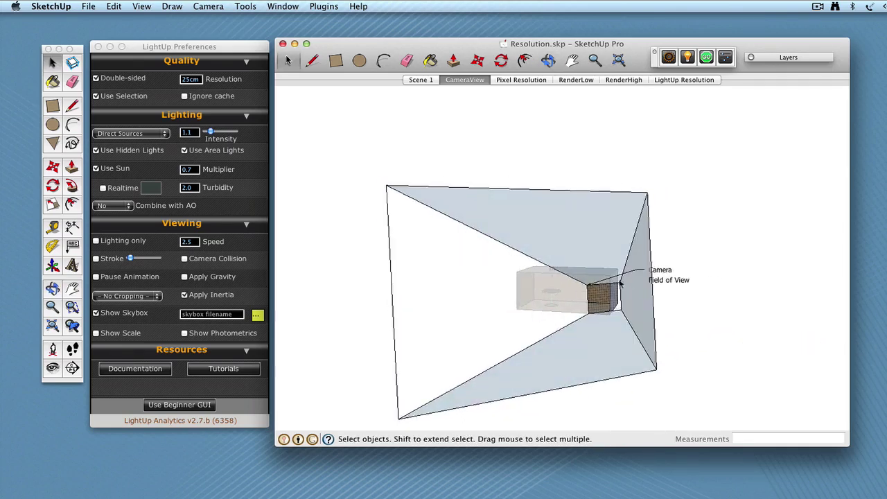
Switch to the Pixel Resolution scene to overlay the pixel grid on the room
{"action": "left_click", "coordinate": [510, 80]}
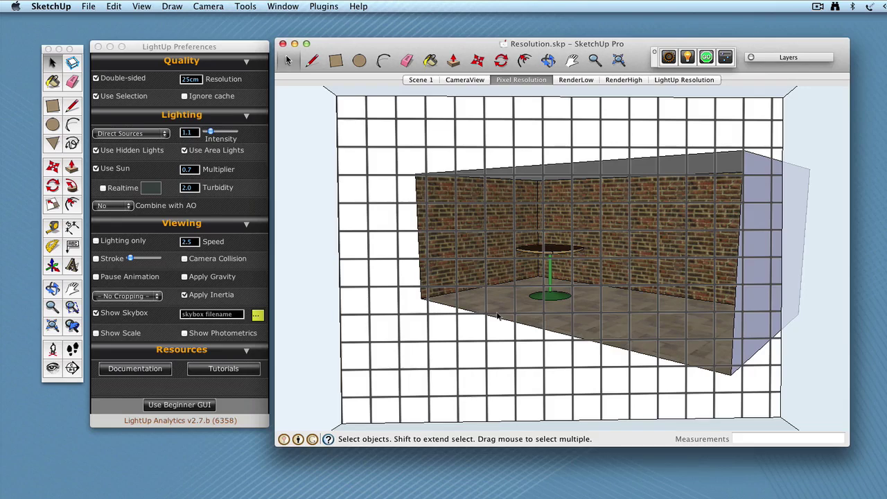
{"action": "left_click", "coordinate": [575, 80]}
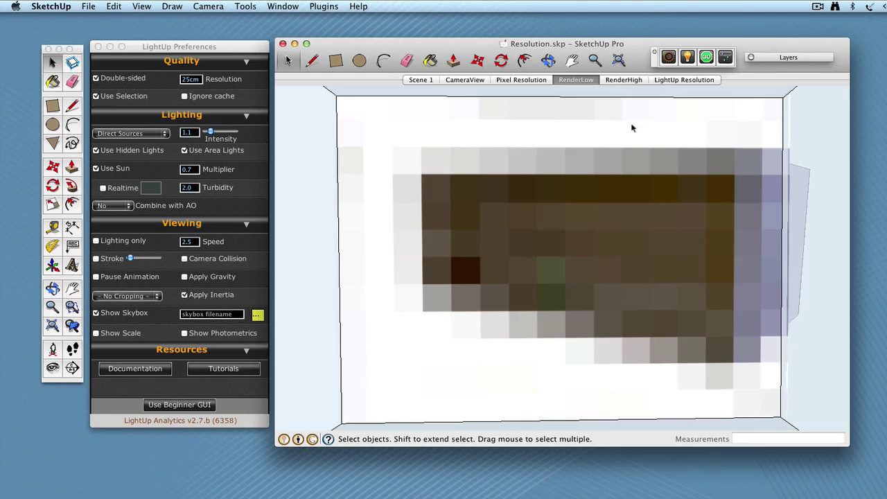
{"action": "left_click", "coordinate": [528, 80]}
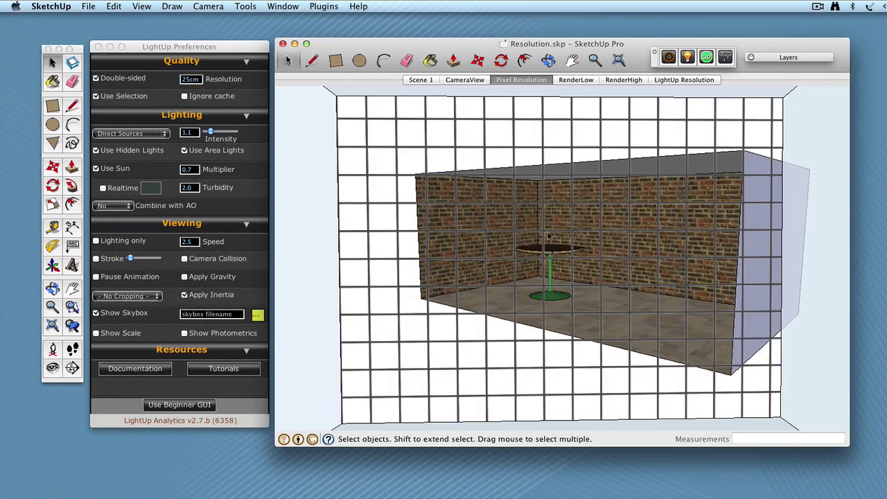
Show the Layers panel from the Window menu and move it to the lower right
{"action": "left_click", "coordinate": [281, 6]}
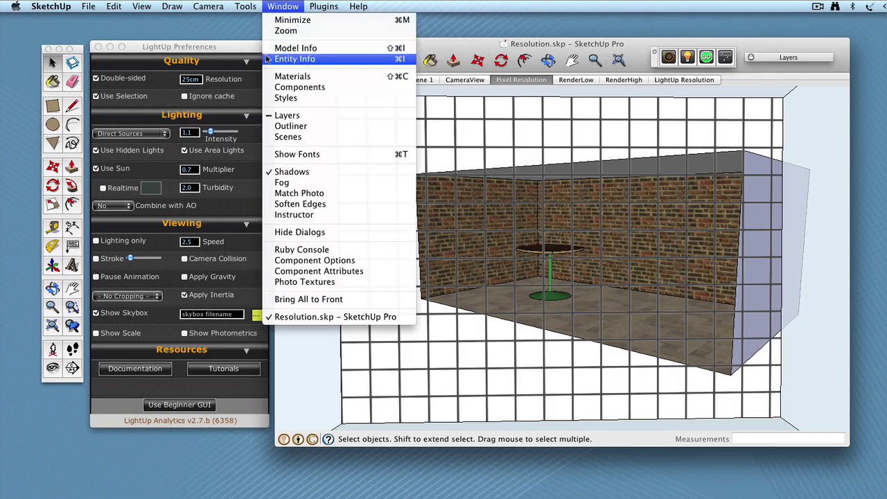
{"action": "left_click", "coordinate": [270, 116]}
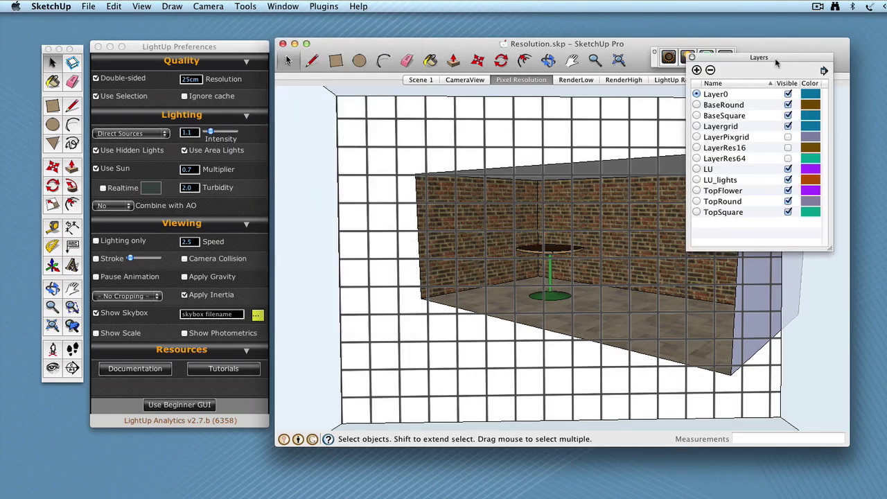
{"action": "left_click_drag", "start_coordinate": [776, 61], "coordinate": [884, 238]}
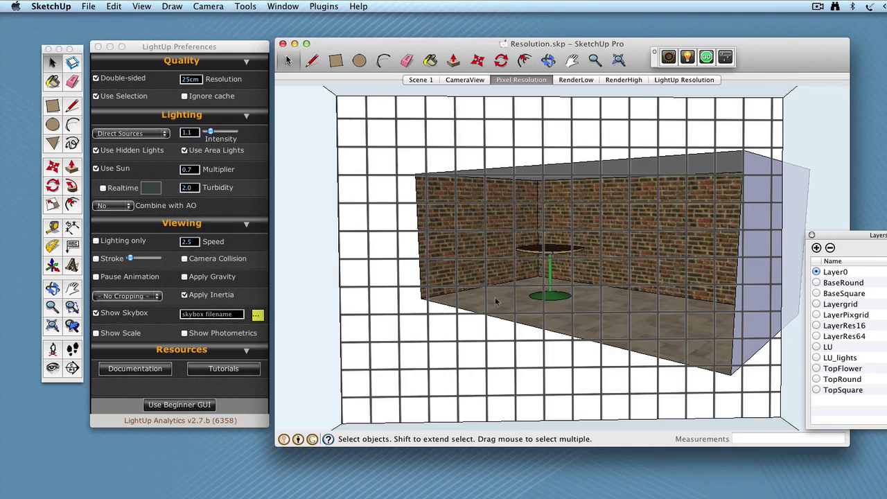
Step through the RenderLow, RenderHigh and LightUp Resolution scenes in turn
{"action": "left_click", "coordinate": [577, 79]}
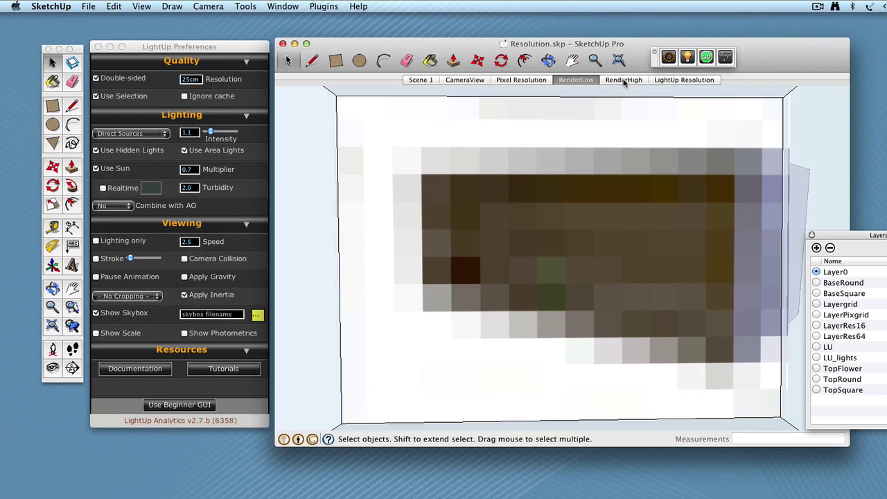
{"action": "left_click", "coordinate": [624, 80]}
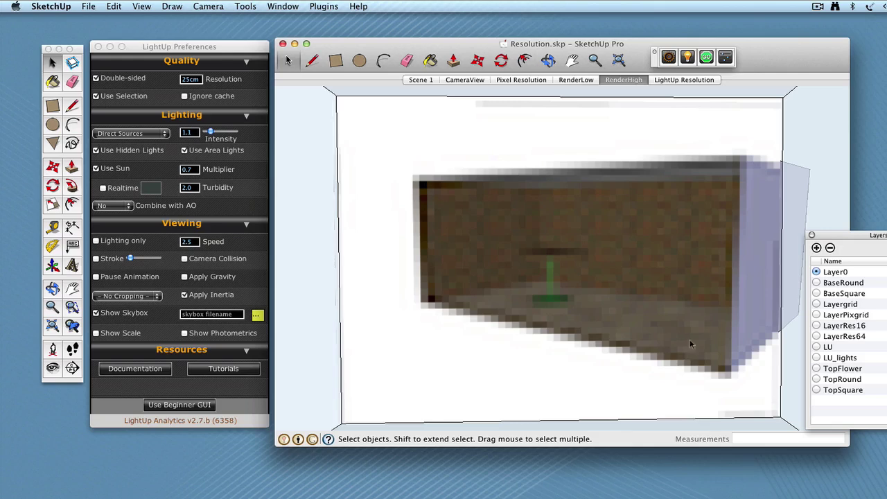
{"action": "left_click", "coordinate": [668, 80]}
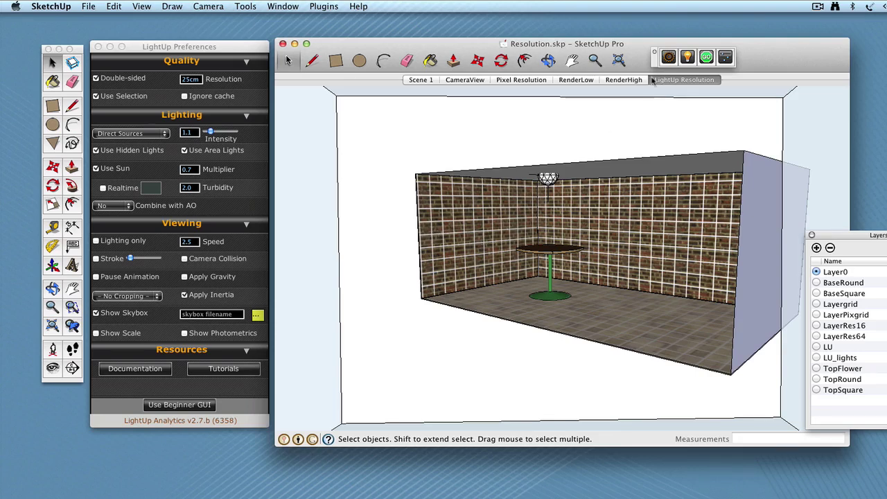
Switch to Pixel Resolution and back to LightUp Resolution, leaving plain brick walls without the grid
{"action": "left_click", "coordinate": [521, 80]}
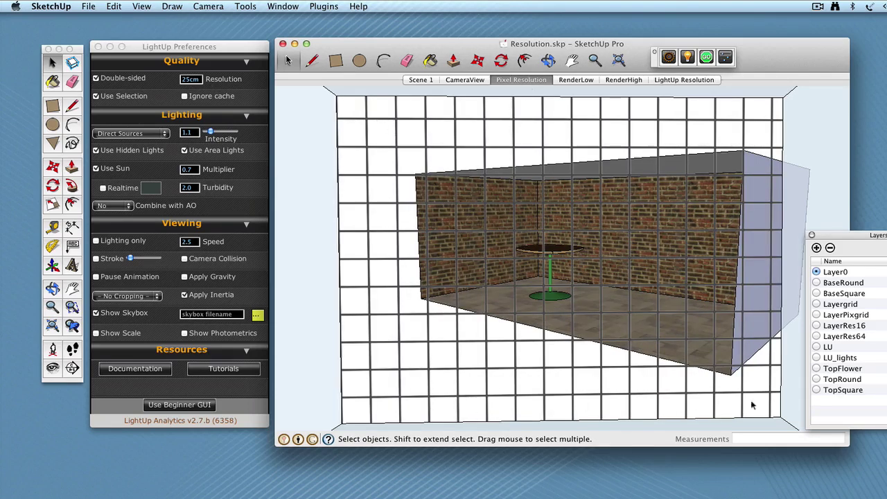
{"action": "left_click", "coordinate": [684, 80]}
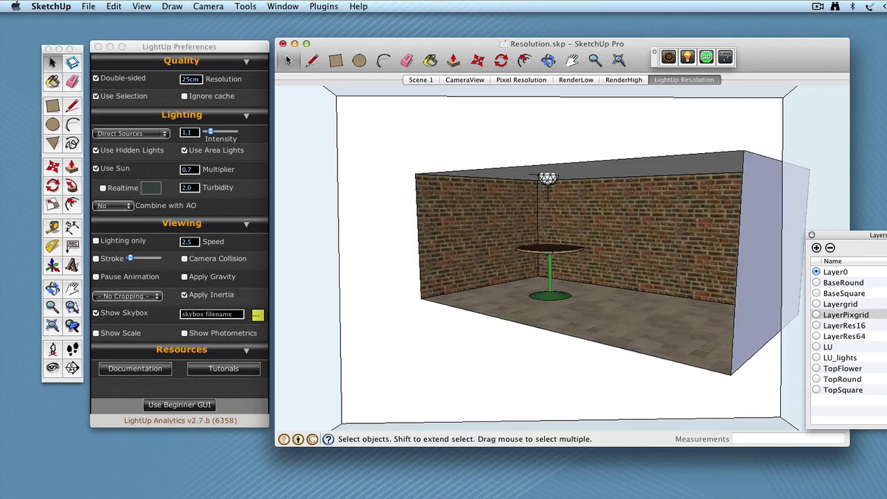
Render the room with LightUp at 25cm, then walk forward and look up at the ceiling light
{"action": "left_click", "coordinate": [668, 57]}
{"action": "left_click", "coordinate": [668, 57]}
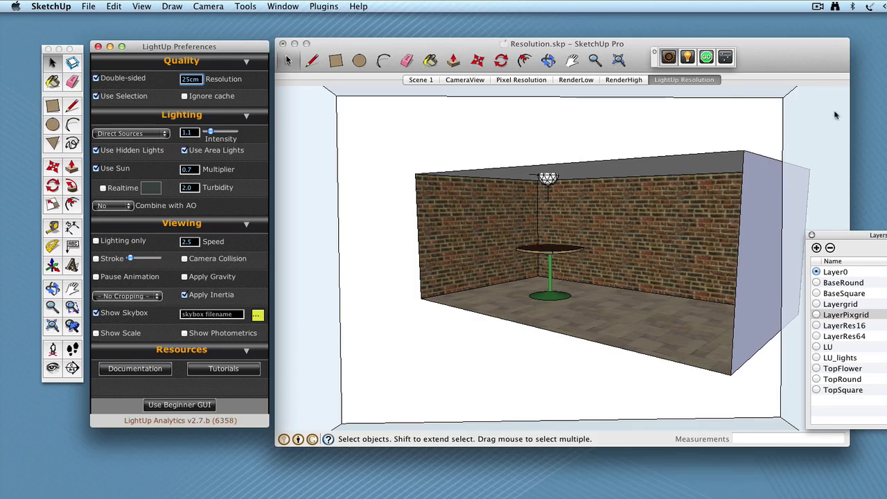
{"action": "left_click", "coordinate": [706, 58]}
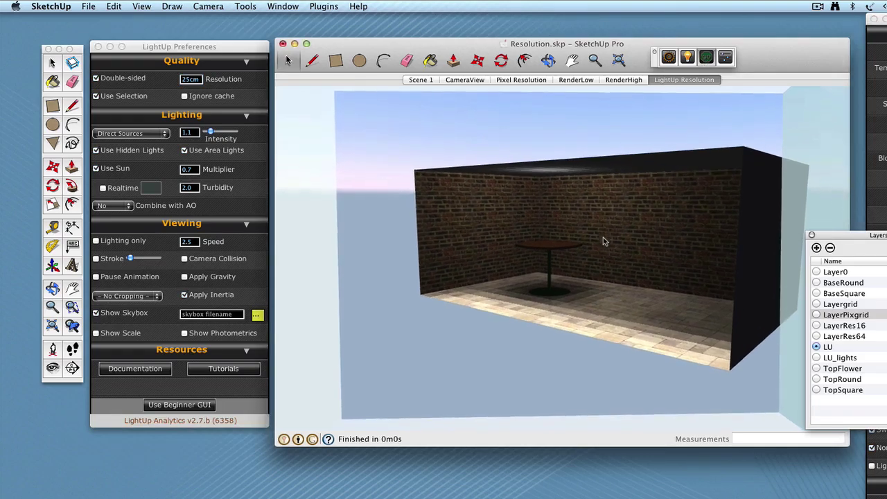
{"action": "key", "text": "Up"}
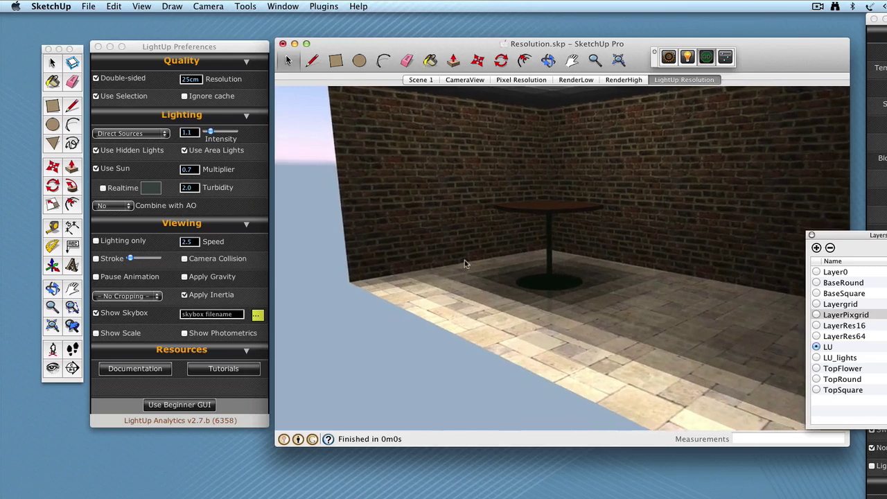
{"action": "left_click_drag", "start_coordinate": [466, 265], "coordinate": [477, 129]}
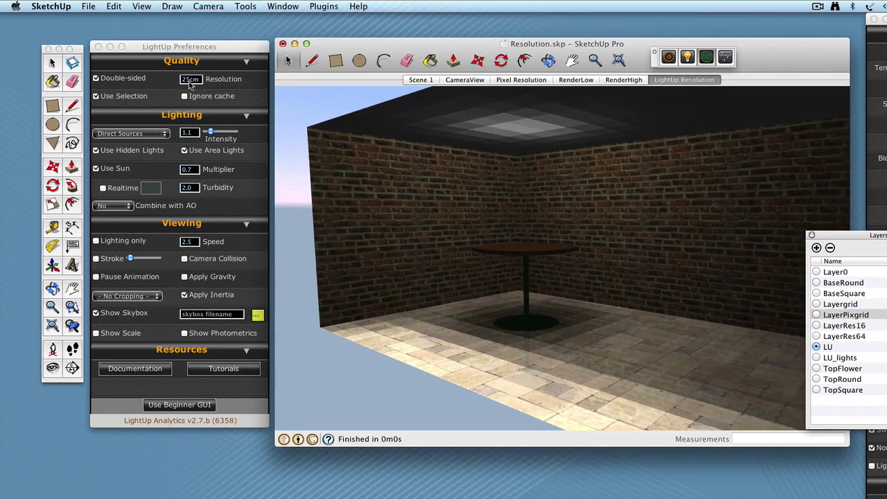
Set the LightUp resolution to 10cm, re-render, and orbit the lit room
{"action": "left_click", "coordinate": [190, 79]}
{"action": "left_click_drag", "start_coordinate": [190, 80], "coordinate": [182, 79]}
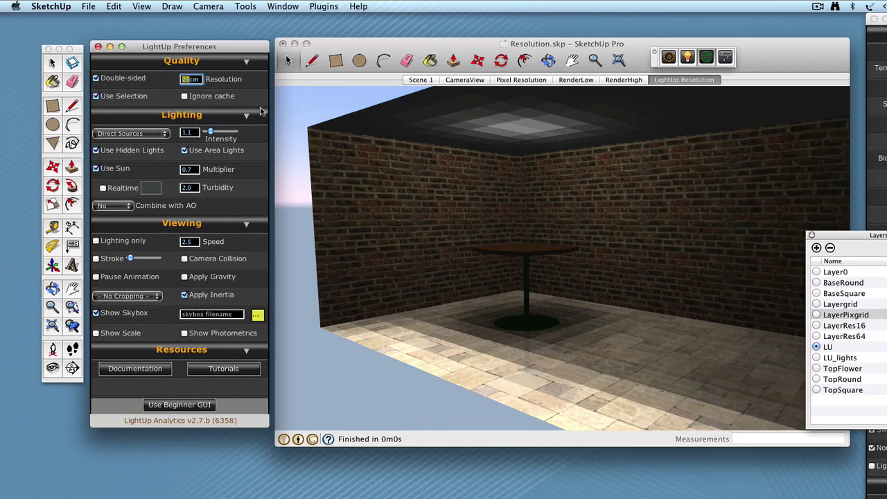
{"action": "type", "text": "10"}
{"action": "left_click", "coordinate": [706, 58]}
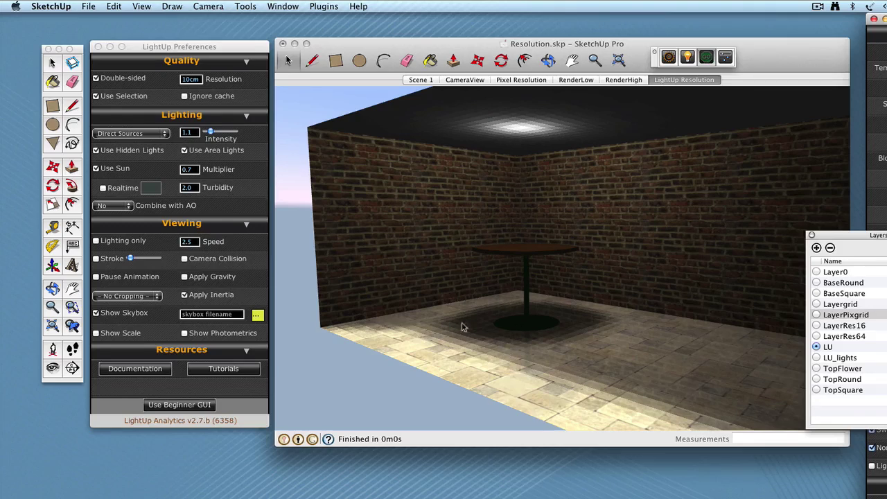
{"action": "middle_click_drag", "start_coordinate": [516, 355], "coordinate": [535, 357]}
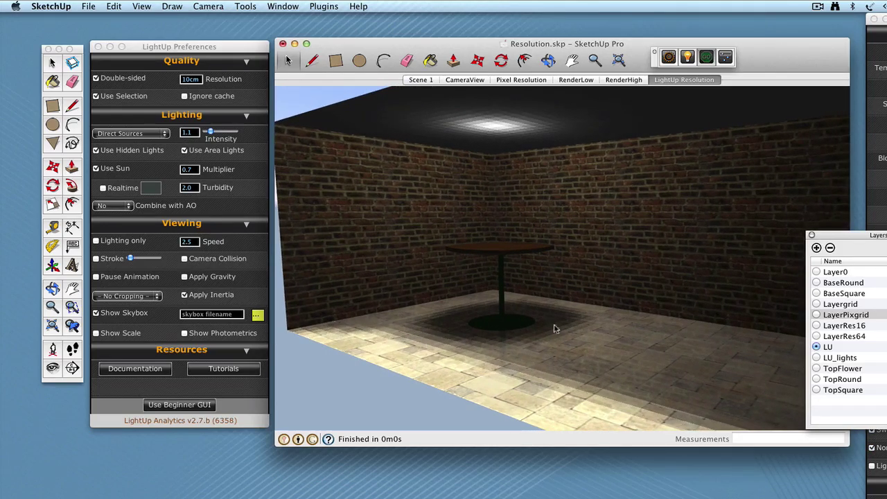
Re-render the lighting at 5cm resolution and move the view closer to the table
{"action": "left_click", "coordinate": [191, 79]}
{"action": "key", "text": "BackSpace"}
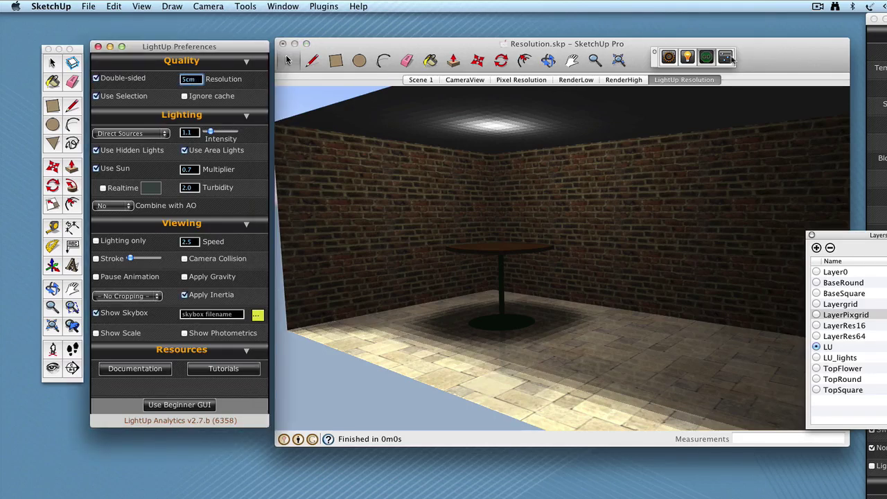
{"action": "left_click", "coordinate": [708, 60]}
{"action": "left_click_drag", "start_coordinate": [618, 308], "coordinate": [524, 303]}
Re-render at 2cm resolution, orbit to inspect the lighting, then enter 100cm as the resolution
{"action": "left_click", "coordinate": [194, 79]}
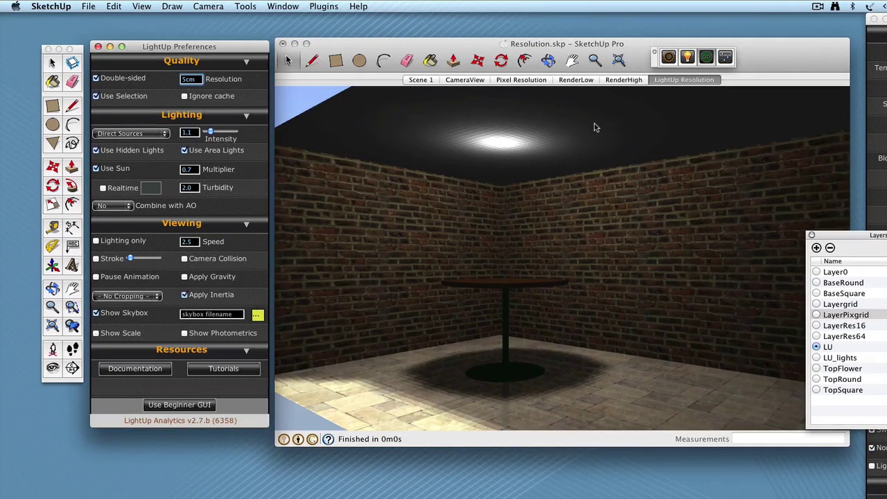
{"action": "type", "text": "2cm"}
{"action": "left_click", "coordinate": [707, 58]}
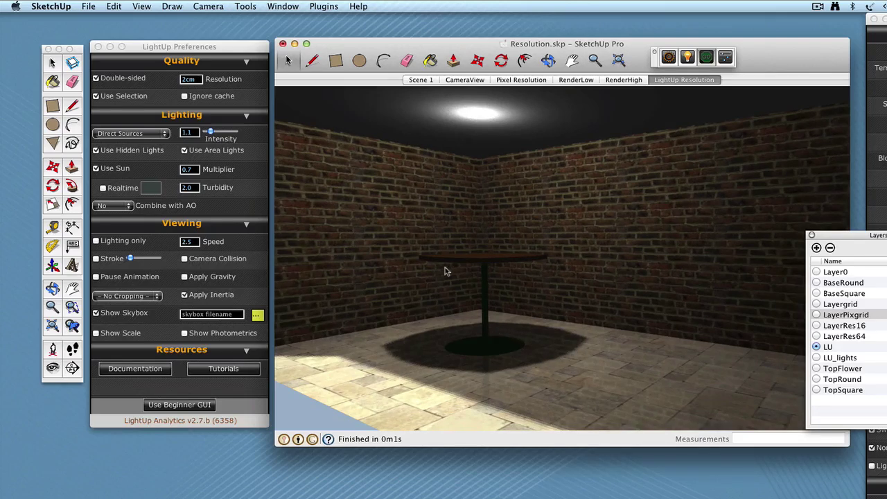
{"action": "middle_click_drag", "start_coordinate": [515, 247], "coordinate": [529, 365]}
{"action": "mouse_move", "coordinate": [582, 378]}
{"action": "middle_mouse_down"}
{"action": "mouse_move", "coordinate": [628, 374]}
{"action": "mouse_move", "coordinate": [538, 378]}
{"action": "mouse_move", "coordinate": [531, 359]}
{"action": "mouse_move", "coordinate": [477, 354]}
{"action": "mouse_move", "coordinate": [626, 348]}
{"action": "mouse_move", "coordinate": [612, 341]}
{"action": "mouse_move", "coordinate": [596, 365]}
{"action": "mouse_move", "coordinate": [602, 355]}
{"action": "mouse_move", "coordinate": [530, 365]}
{"action": "mouse_move", "coordinate": [554, 349]}
{"action": "middle_mouse_up"}
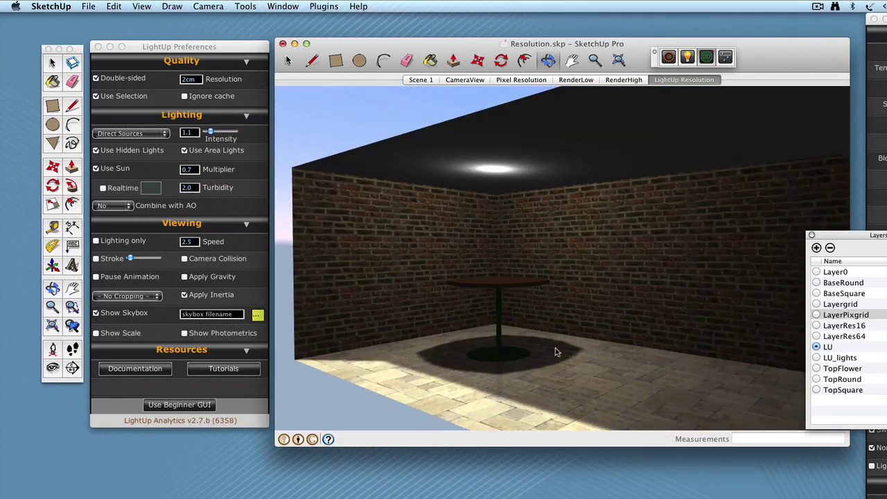
{"action": "left_click", "coordinate": [189, 79]}
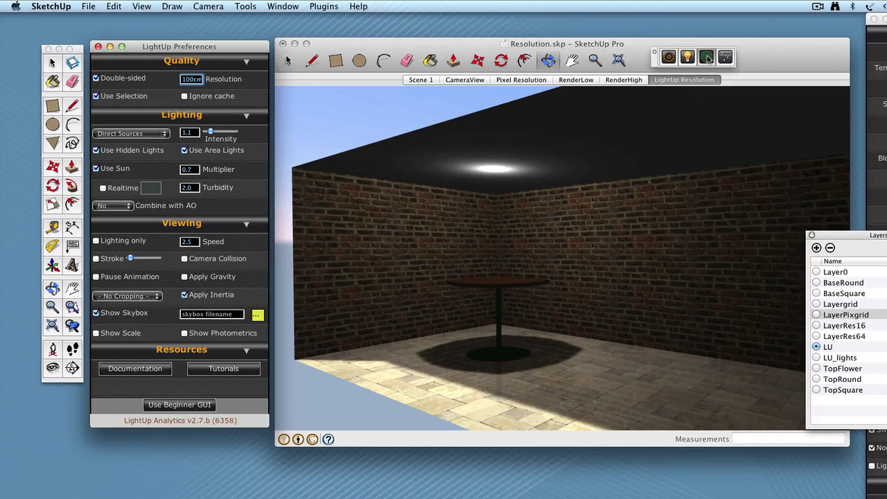
Render the room at 100cm resolution, orbit slightly, and select the resolution value for replacement
{"action": "left_click", "coordinate": [707, 58]}
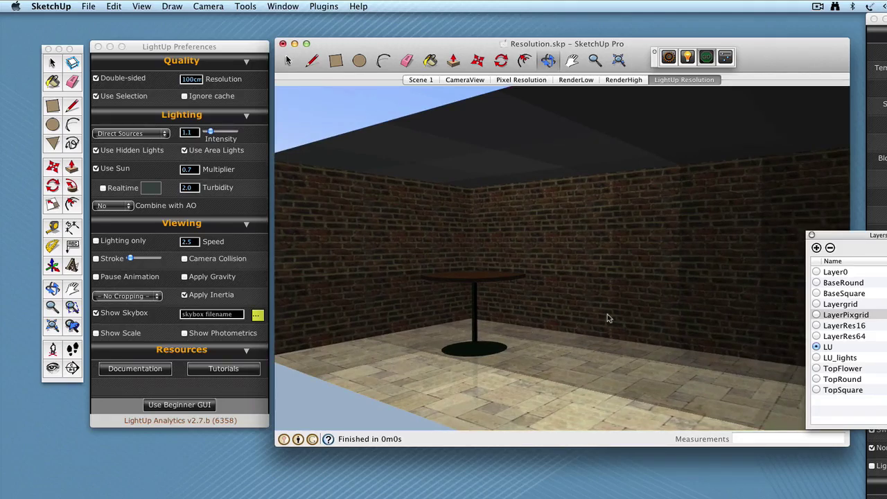
{"action": "middle_click_drag", "start_coordinate": [493, 321], "coordinate": [426, 345]}
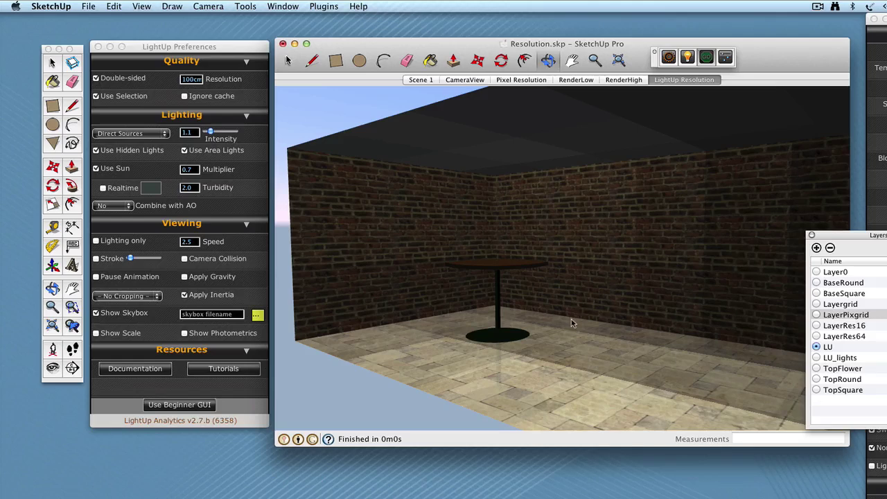
{"action": "left_click", "coordinate": [192, 79]}
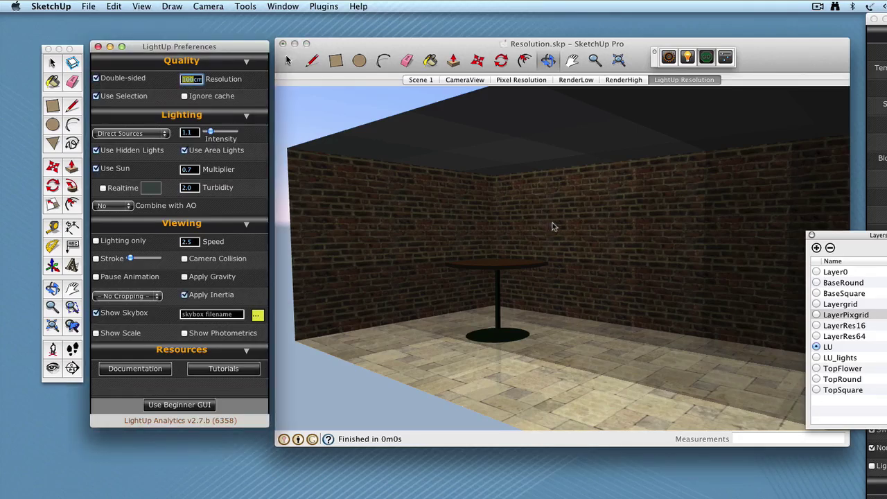
Render the room at 25cm resolution and return to the LightUp Resolution scene camera
{"action": "type", "text": "25cm"}
{"action": "left_click", "coordinate": [704, 59]}
{"action": "left_click", "coordinate": [688, 81]}
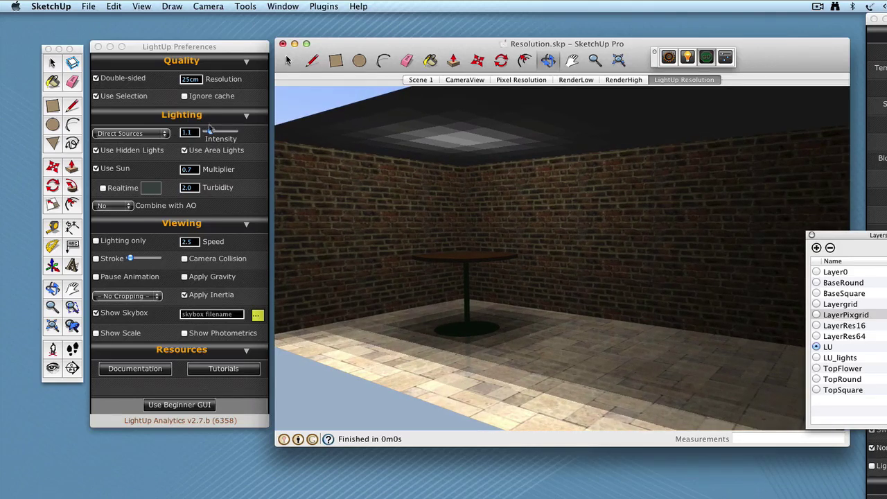
Change the resolution to 10cm and re-render for a finer ceiling light and floor pool
{"action": "left_click", "coordinate": [188, 81]}
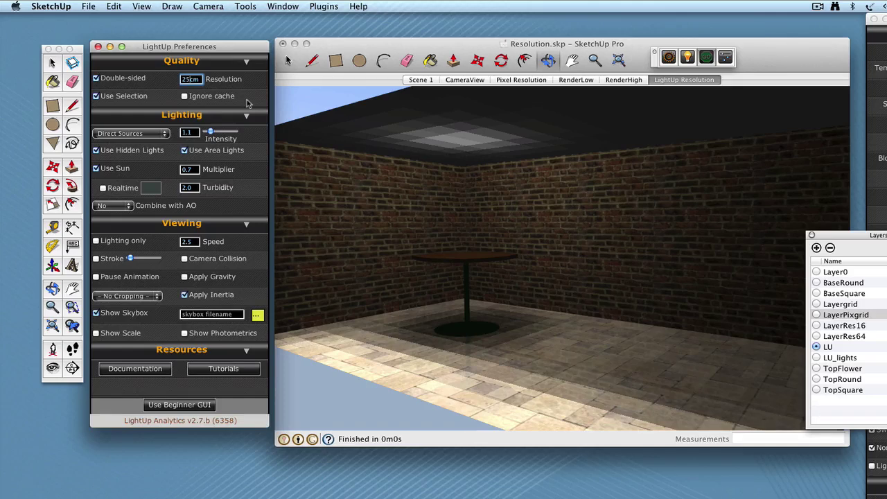
{"action": "type", "text": "10"}
{"action": "left_click", "coordinate": [693, 111]}
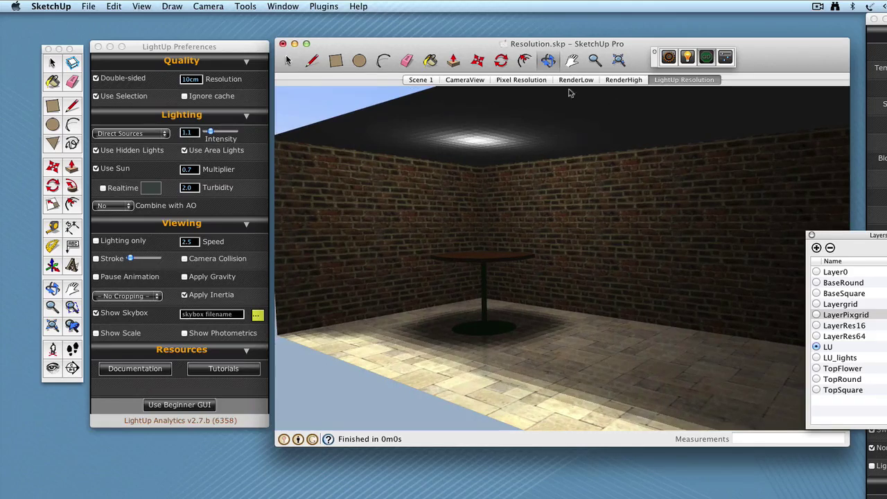
Exit the LightUp render and step through the Pixel Resolution, RenderLow and RenderHigh scenes back to LightUp Resolution
{"action": "left_click", "coordinate": [288, 61]}
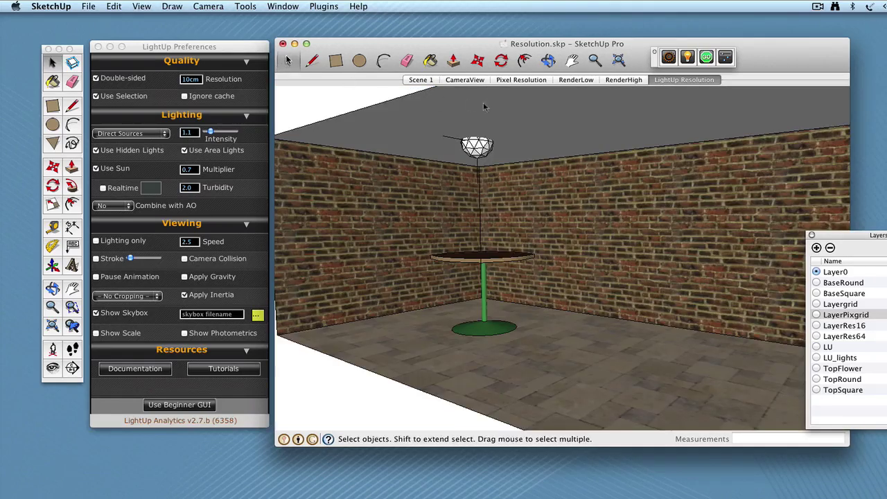
{"action": "left_click", "coordinate": [525, 81]}
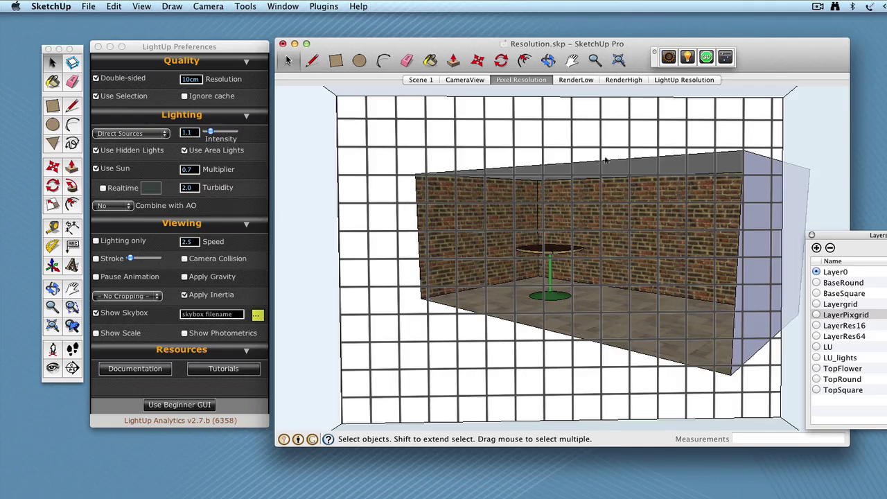
{"action": "left_click", "coordinate": [566, 81]}
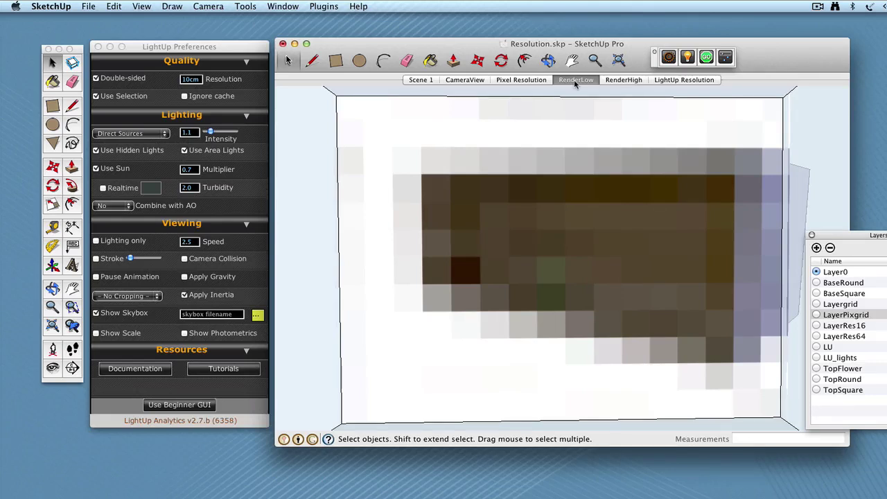
{"action": "left_click", "coordinate": [618, 81]}
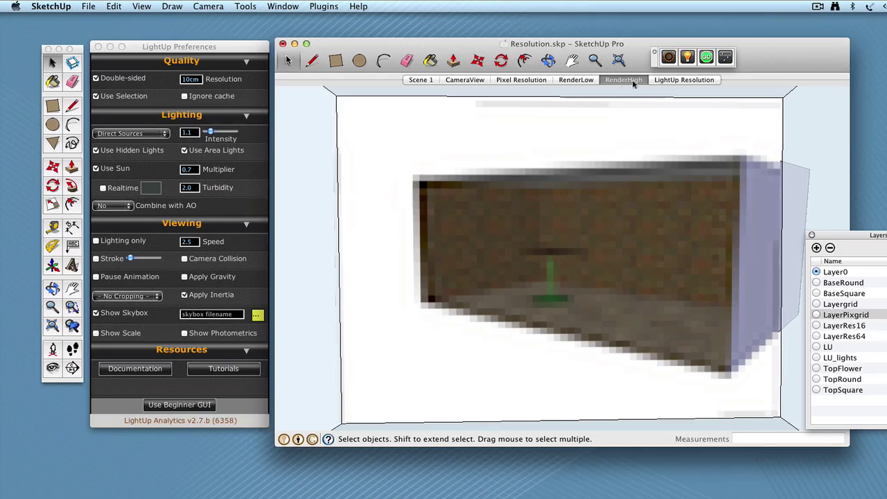
{"action": "left_click", "coordinate": [678, 79]}
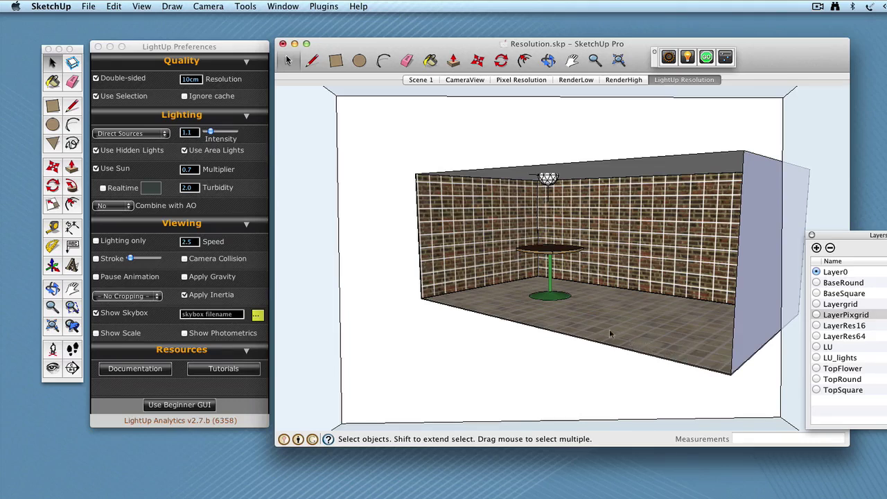
Change the LightUp resolution from 10cm to 25cm and render the room
{"action": "left_click", "coordinate": [190, 79]}
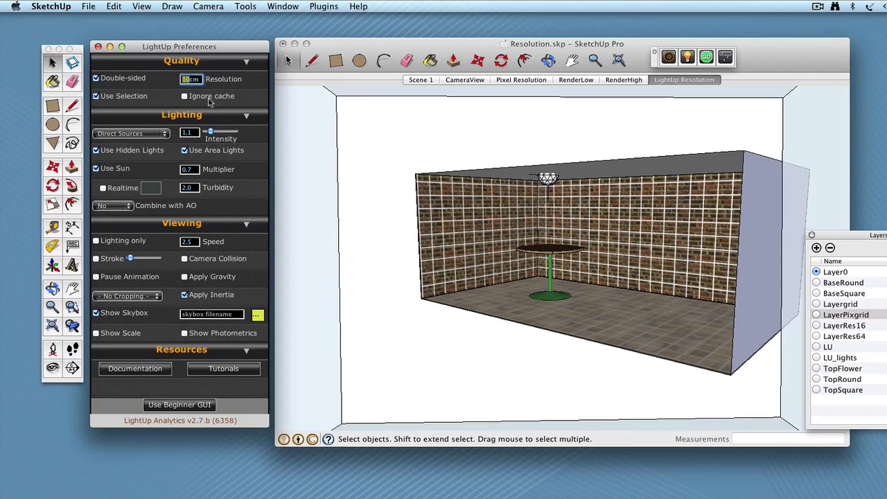
{"action": "type", "text": "25cm"}
{"action": "left_click", "coordinate": [706, 57]}
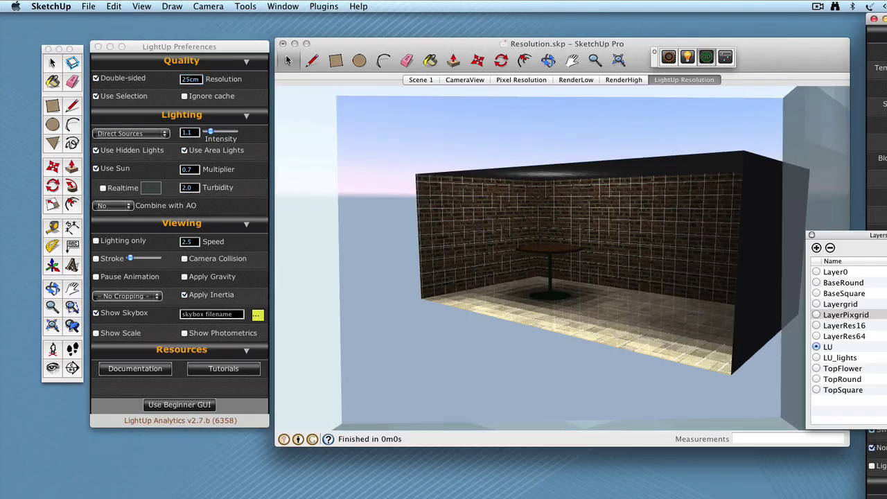
Make layer LU current to hide the wall grid, re-render and zoom in
{"action": "left_click", "coordinate": [285, 61]}
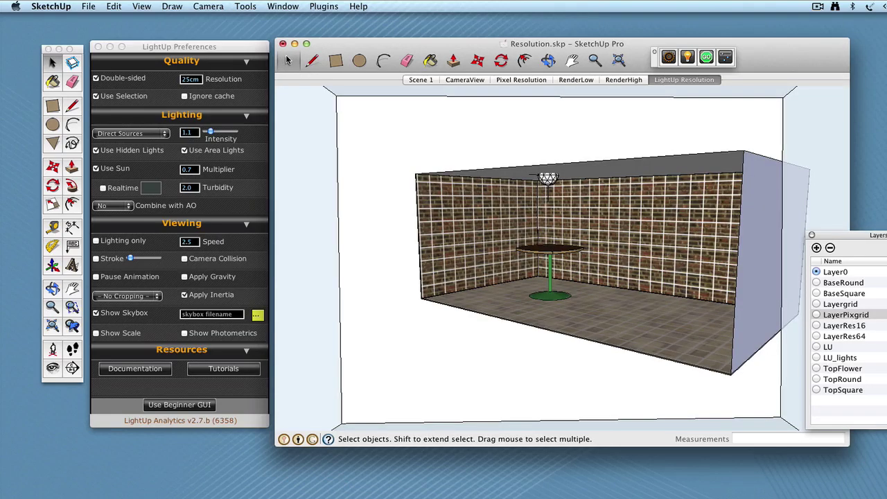
{"action": "left_click", "coordinate": [817, 347]}
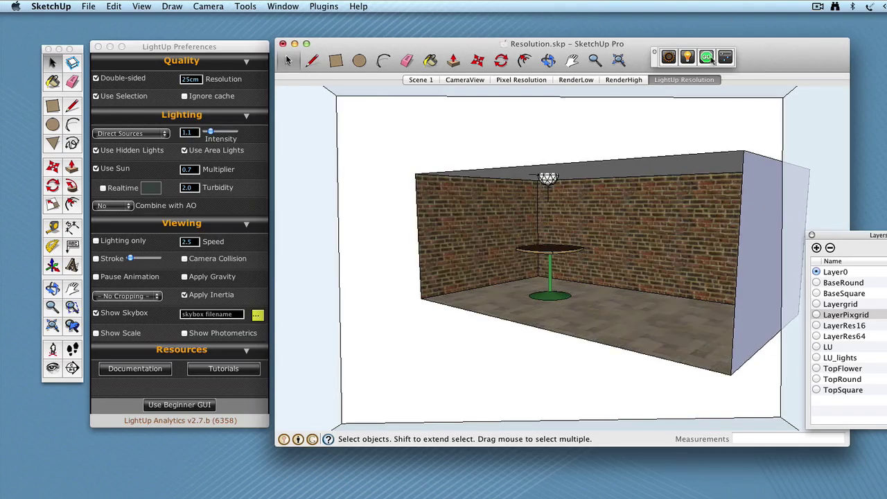
{"action": "left_click", "coordinate": [706, 56]}
{"action": "middle_click_drag", "start_coordinate": [557, 308], "coordinate": [562, 313]}
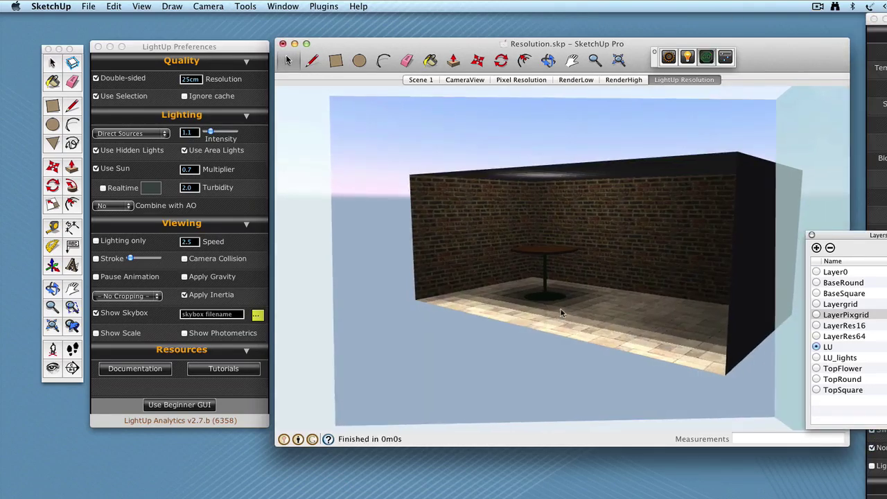
{"action": "scroll", "coordinate": [560, 308], "scroll_direction": "up", "scroll_amount": 5}
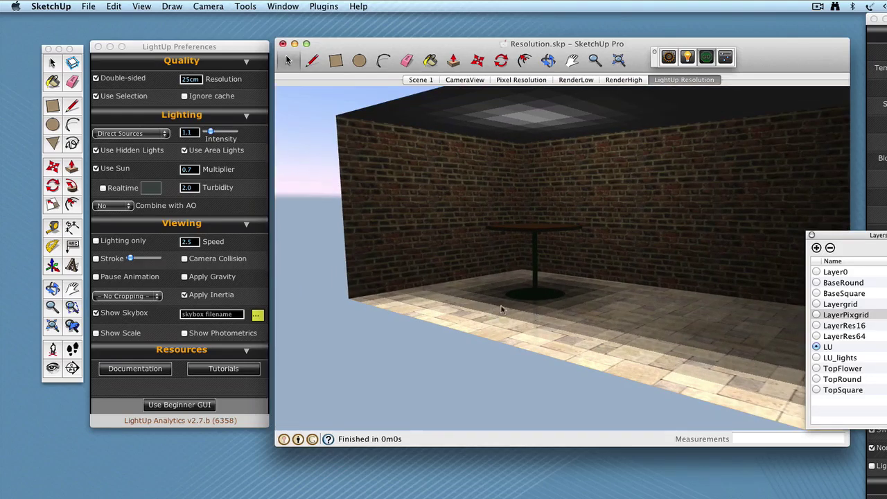
Lower the resolution to 5cm and re-render the room
{"action": "left_click", "coordinate": [188, 79]}
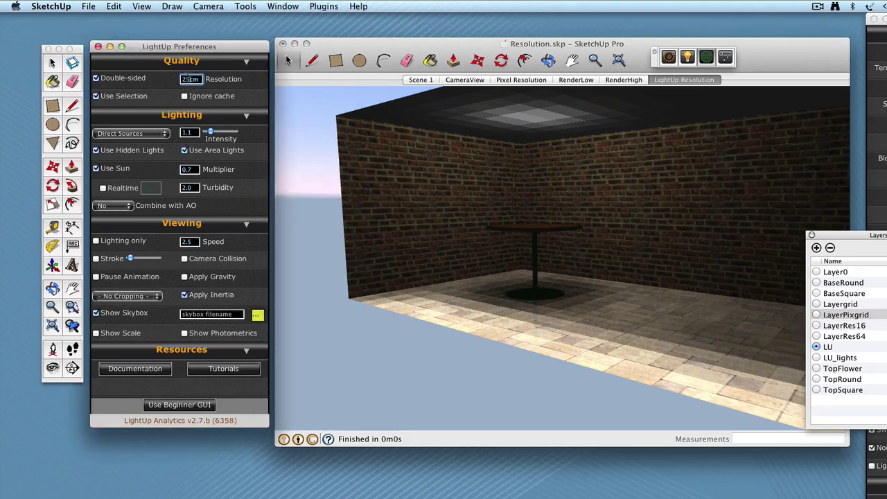
{"action": "key", "text": "BackSpace"}
{"action": "left_click", "coordinate": [709, 59]}
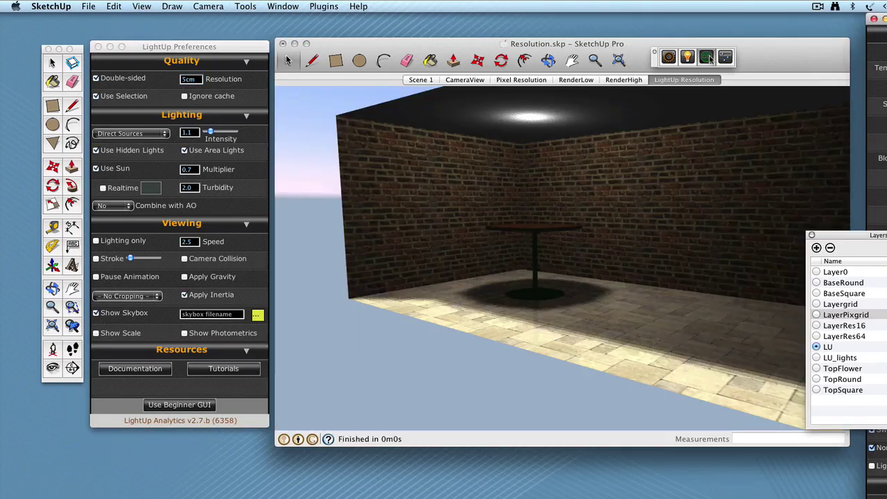